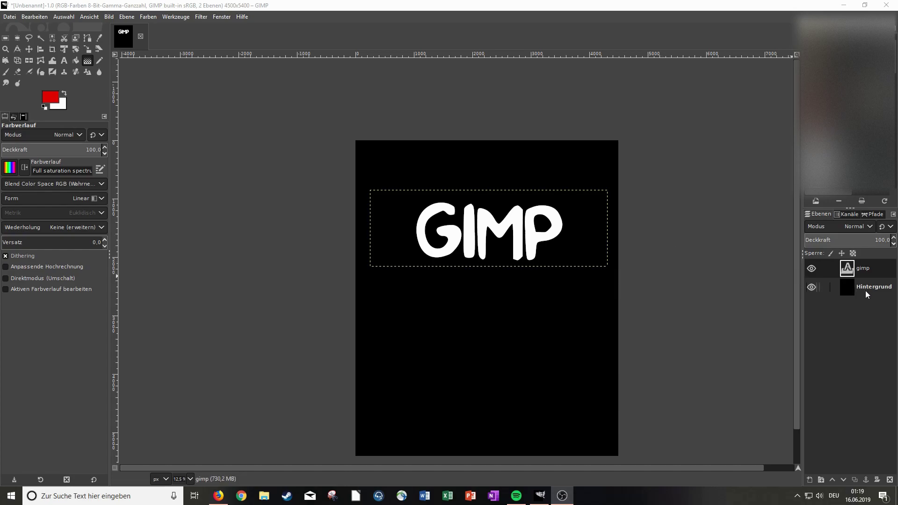
Load the GIMP letter shapes as a selection with Alpha to Selection on the gimp text layer.
click(865, 291)
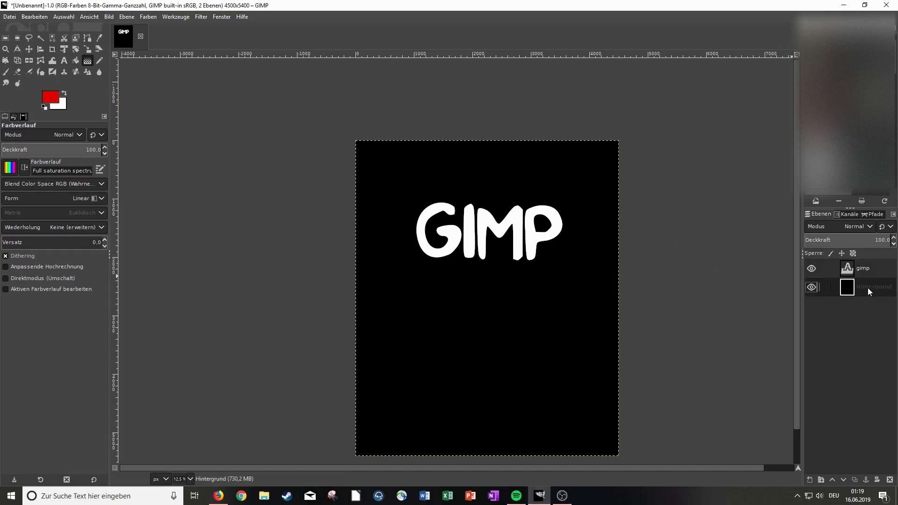
click(885, 271)
scroll(517, 206, up, 1)
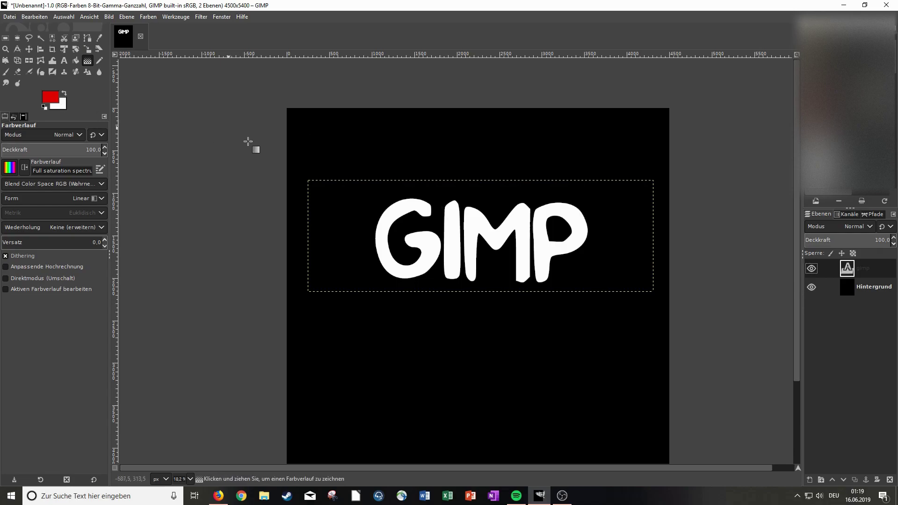
right_click(881, 270)
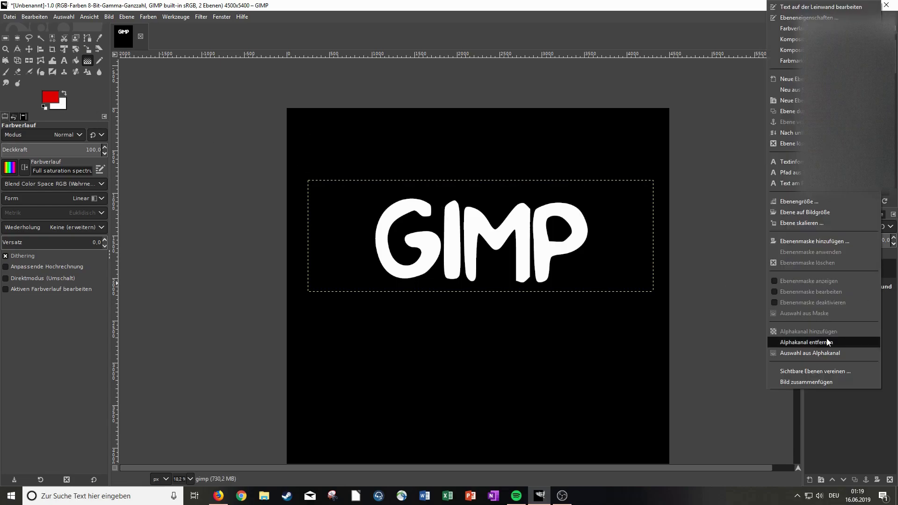
click(817, 352)
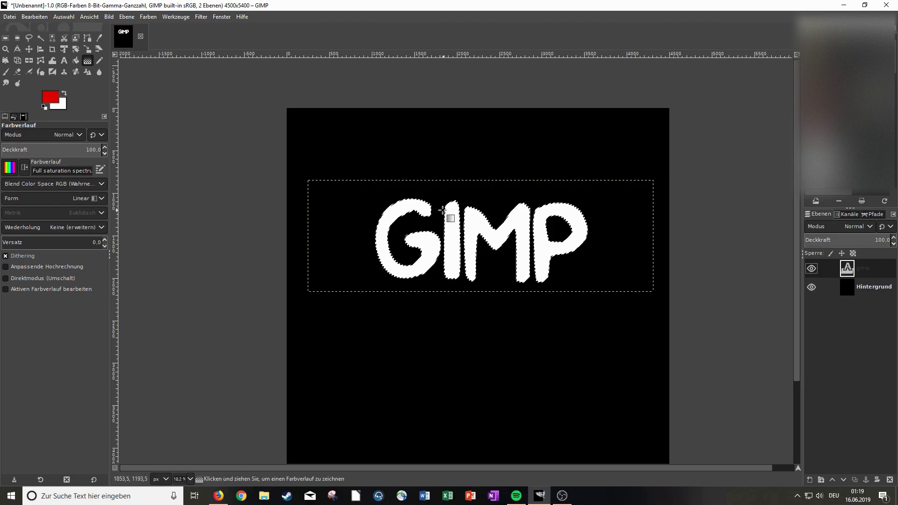
scroll(432, 208, up, 1)
scroll(412, 206, up, 1)
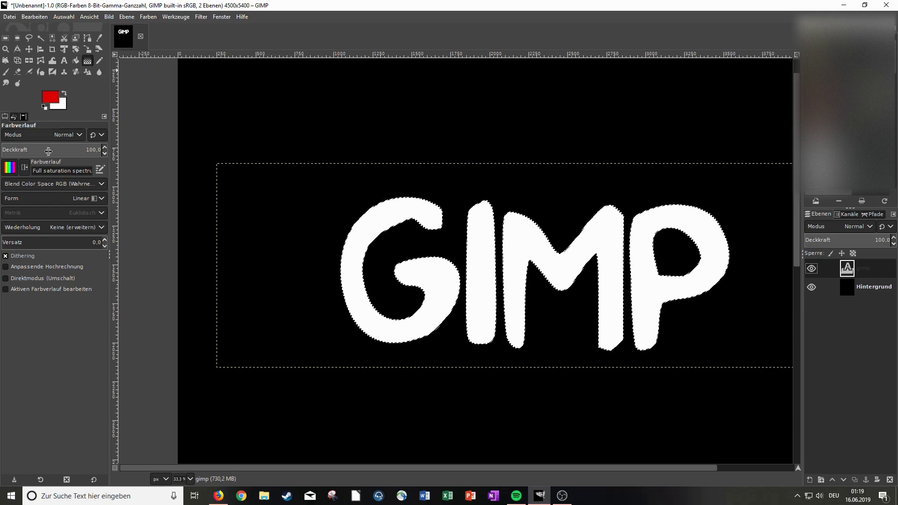
Browse the gradient list down to the Full saturation spectrum gradients.
click(11, 168)
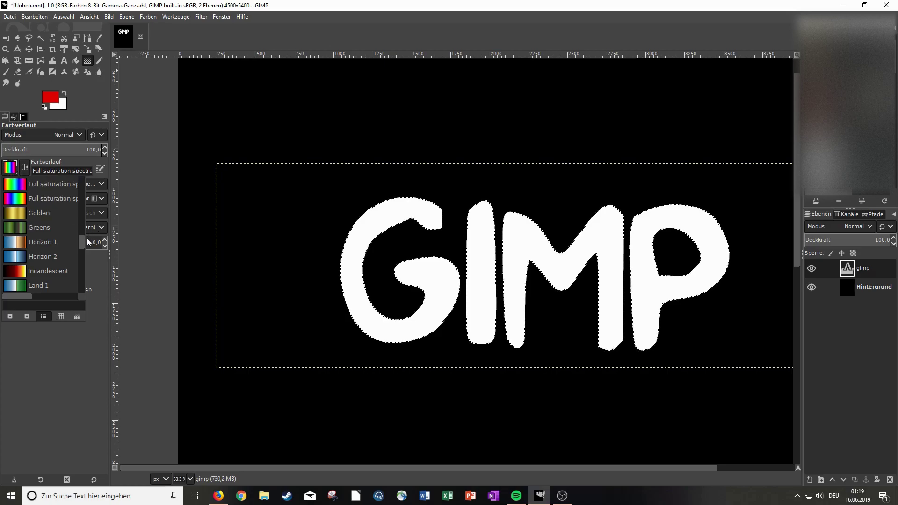
mouse_move(83, 243)
mouse_down()
mouse_move(82, 271)
mouse_move(78, 171)
mouse_up()
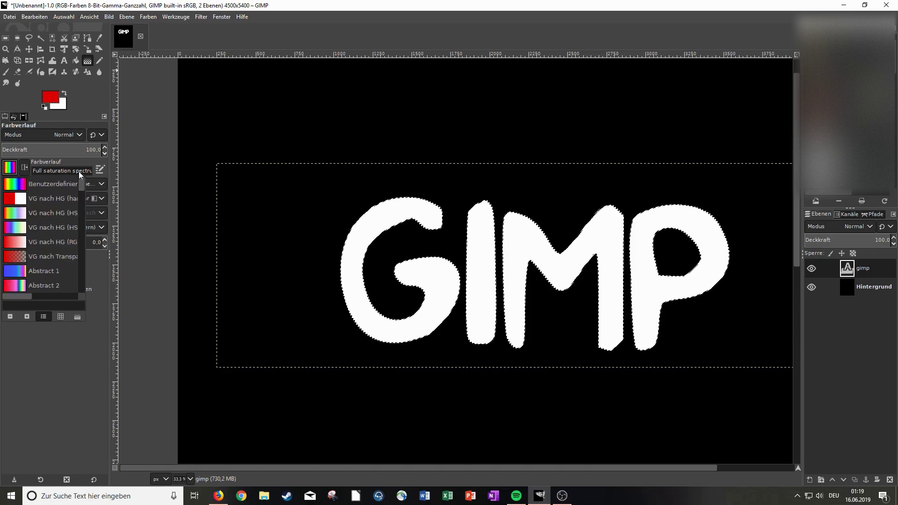
scroll(35, 230, down, 2)
scroll(35, 229, up, 2)
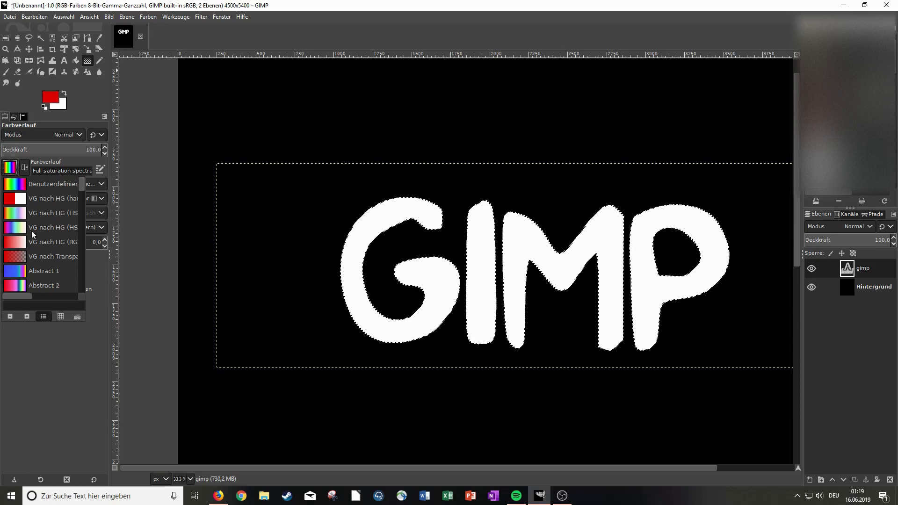
scroll(31, 231, down, 1)
scroll(31, 231, down, 1)
scroll(35, 230, down, 1)
scroll(39, 230, down, 2)
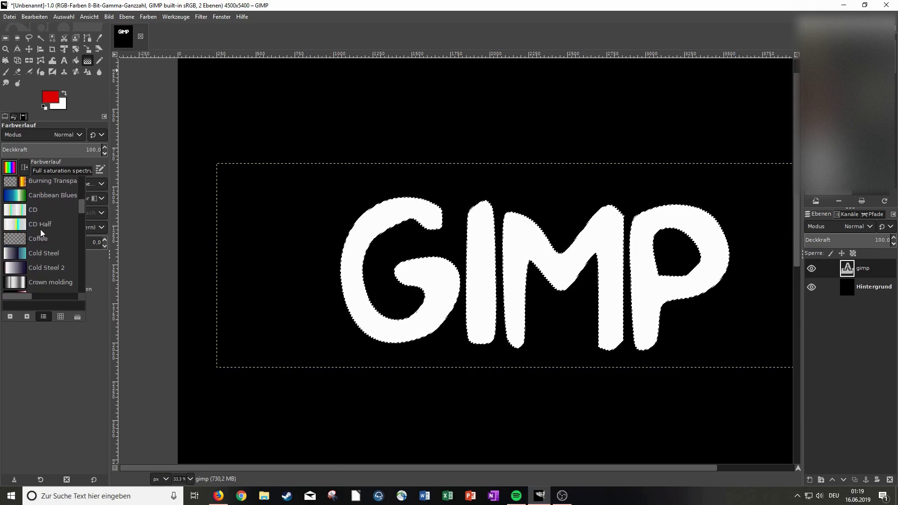
scroll(41, 229, down, 2)
scroll(41, 229, down, 1)
scroll(41, 229, down, 2)
scroll(42, 228, down, 1)
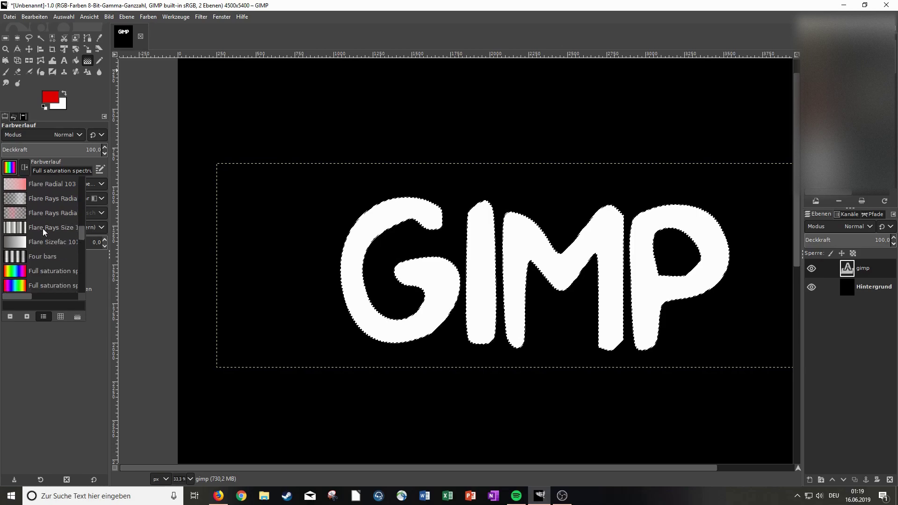
scroll(43, 228, down, 2)
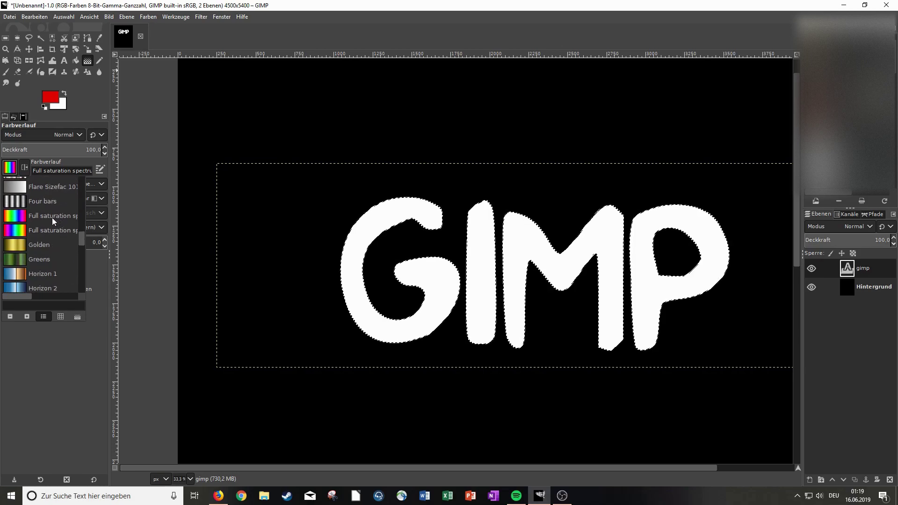
Fill the selected letters with a Full saturation spectrum gradient running from the G to the P.
click(43, 229)
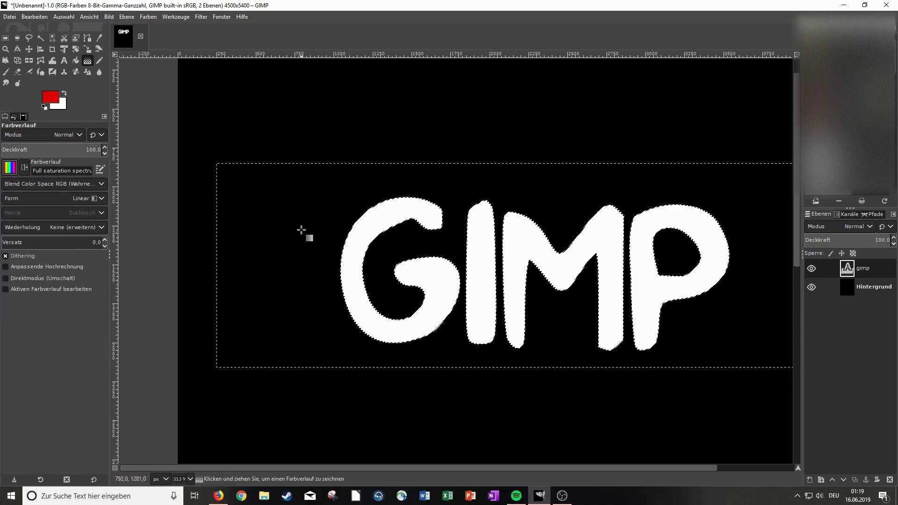
drag(245, 168, 758, 348)
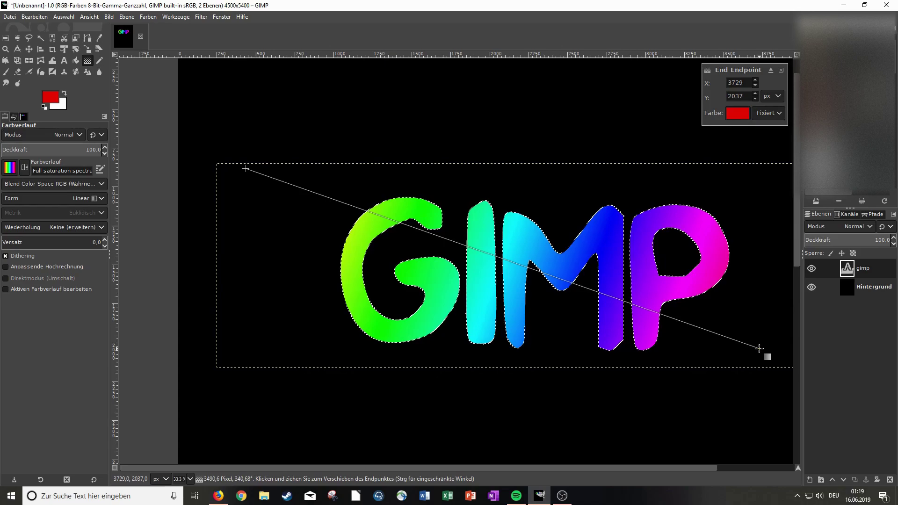
mouse_move(759, 349)
mouse_down()
mouse_move(706, 310)
mouse_move(671, 311)
mouse_move(394, 234)
mouse_move(359, 213)
mouse_move(762, 315)
mouse_move(721, 307)
mouse_move(730, 284)
mouse_up()
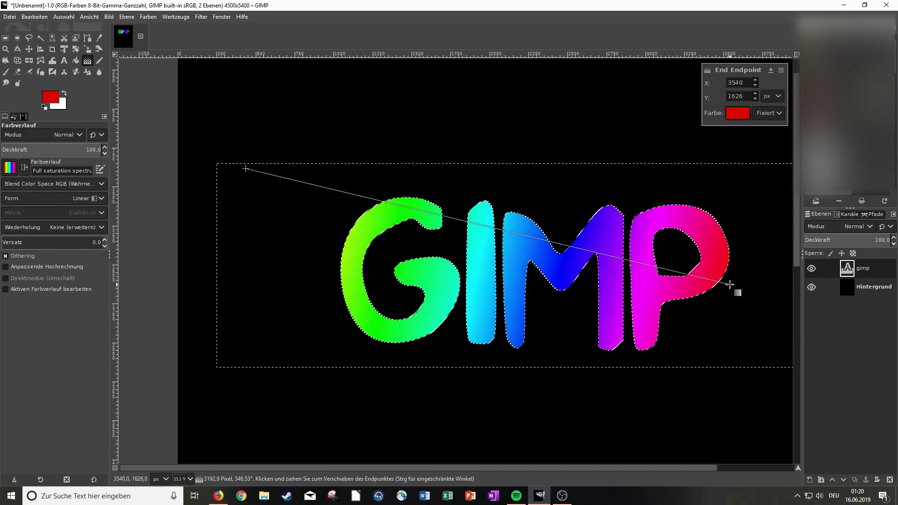
mouse_move(246, 168)
mouse_down()
mouse_move(307, 243)
mouse_move(345, 226)
mouse_move(336, 225)
mouse_up()
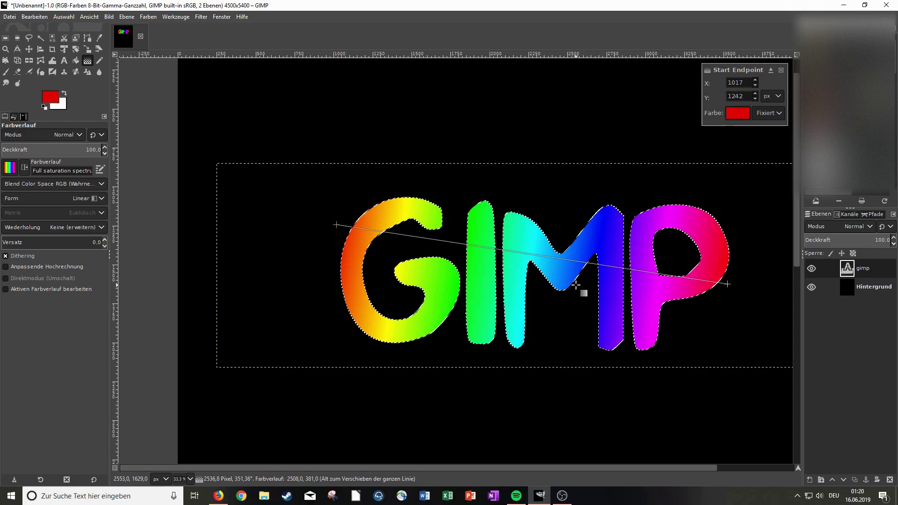
key(Return)
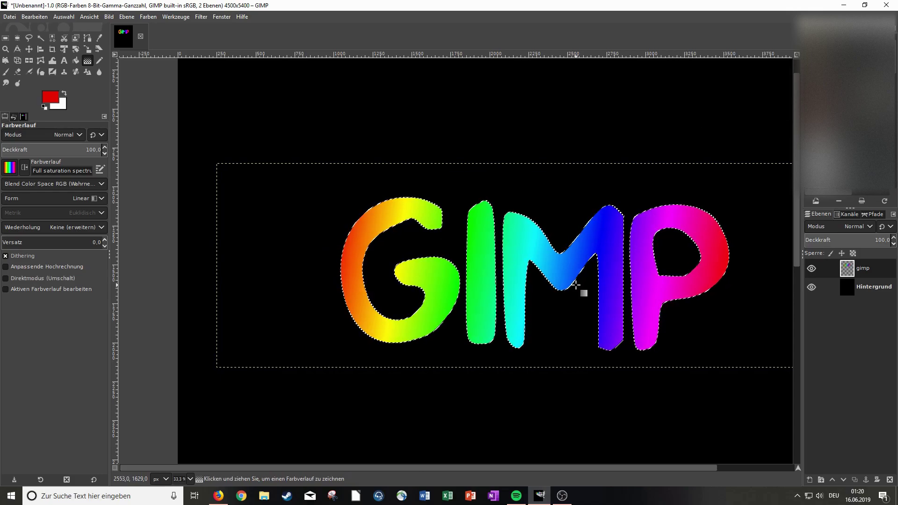
Reselect the letter outline from the gimp text layer's alpha channel.
ctrl+scroll(575, 284, down, 2)
scroll(664, 459, right, 3)
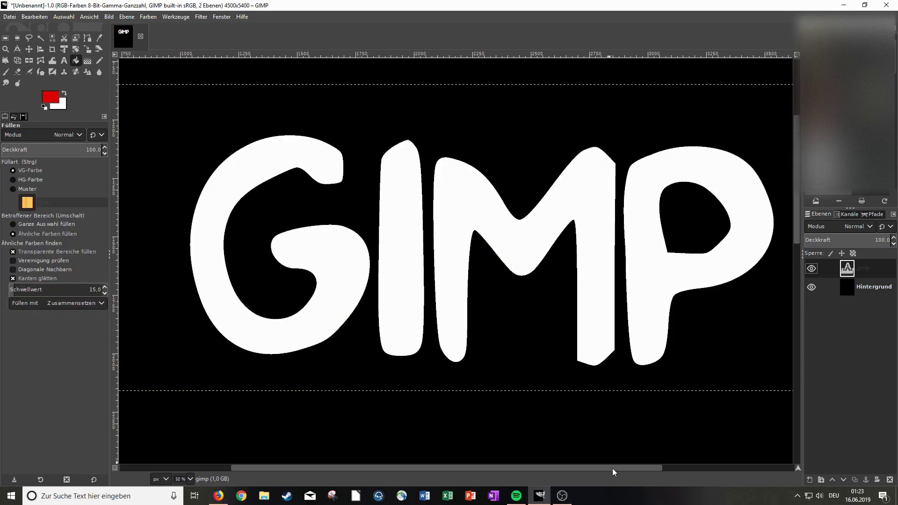
drag(612, 467, 615, 467)
right_click(862, 271)
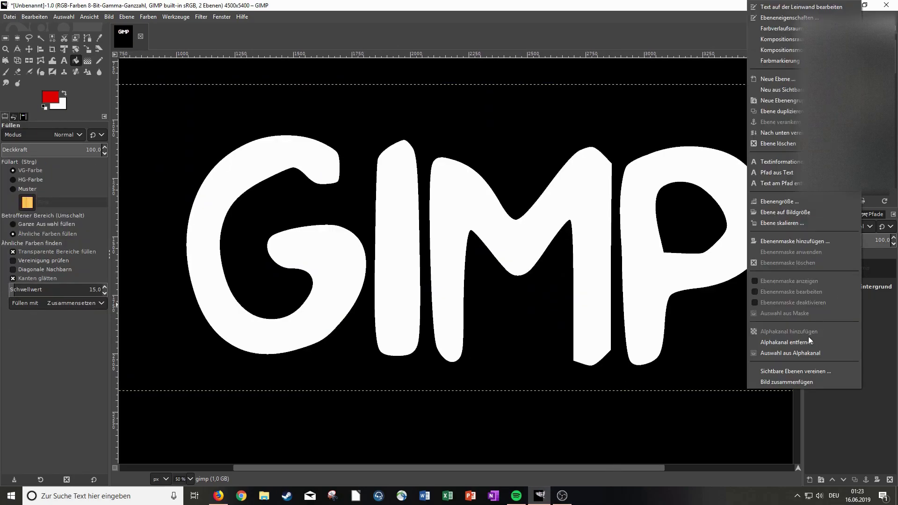
click(798, 352)
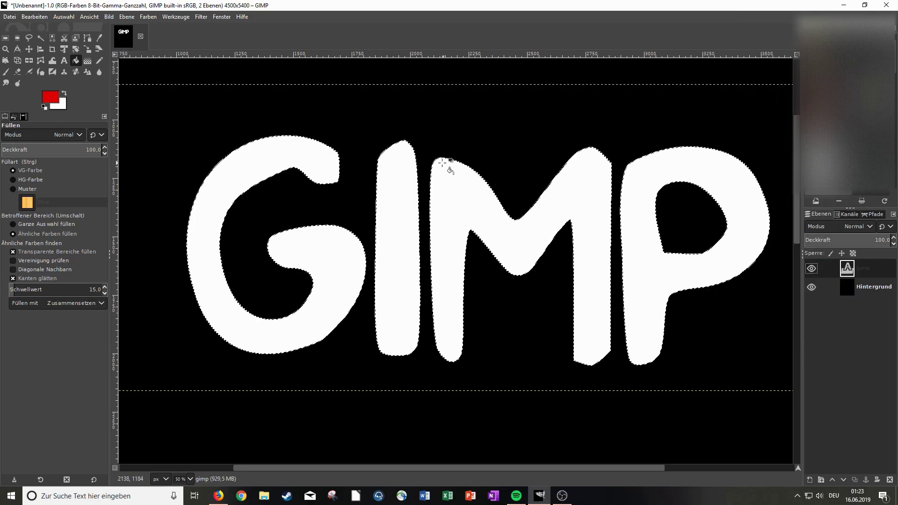
Create a transparent layer named Rand and move it below the gimp text layer.
click(809, 480)
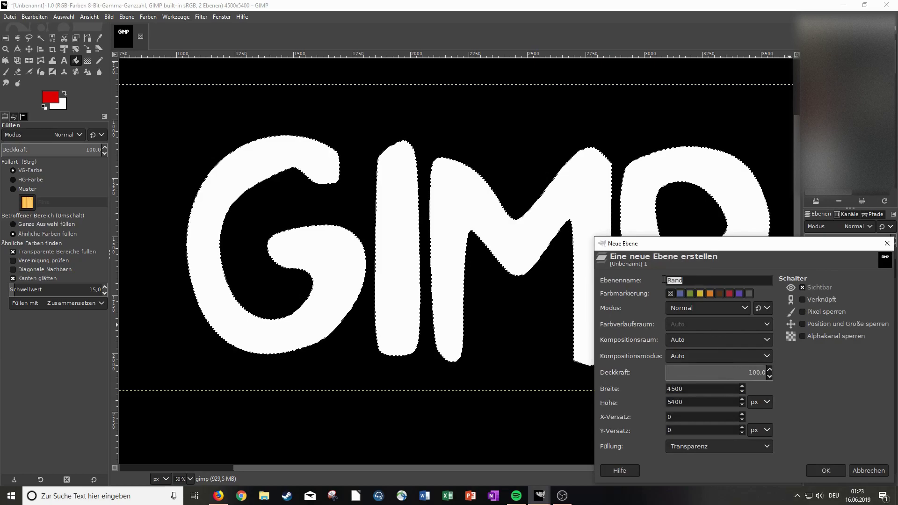
click(831, 466)
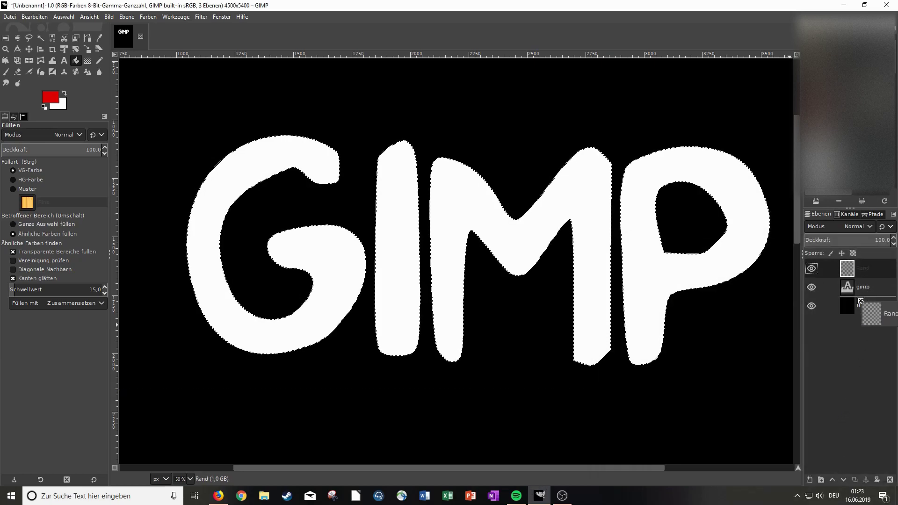
drag(864, 270, 865, 293)
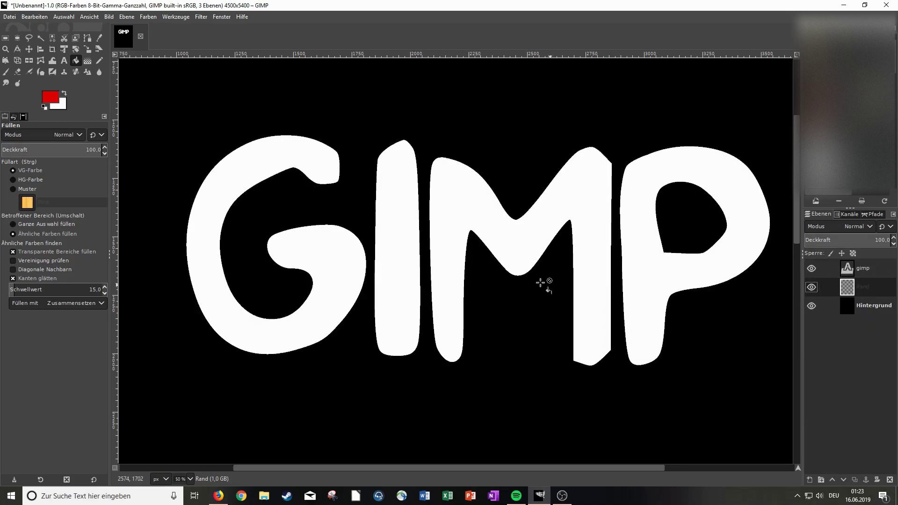
Grow the letter selection by 25 px with Select > Grow.
click(67, 18)
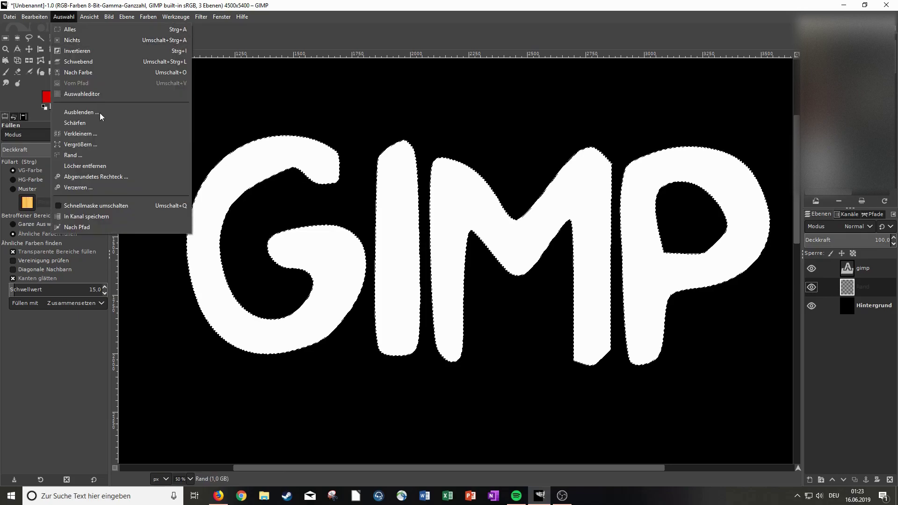
click(87, 144)
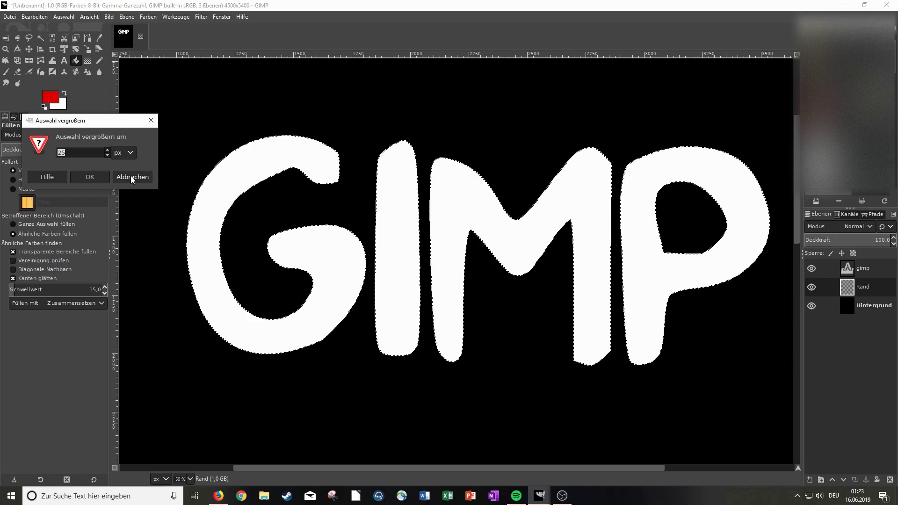
ctrl+scroll(687, 397, down, 3)
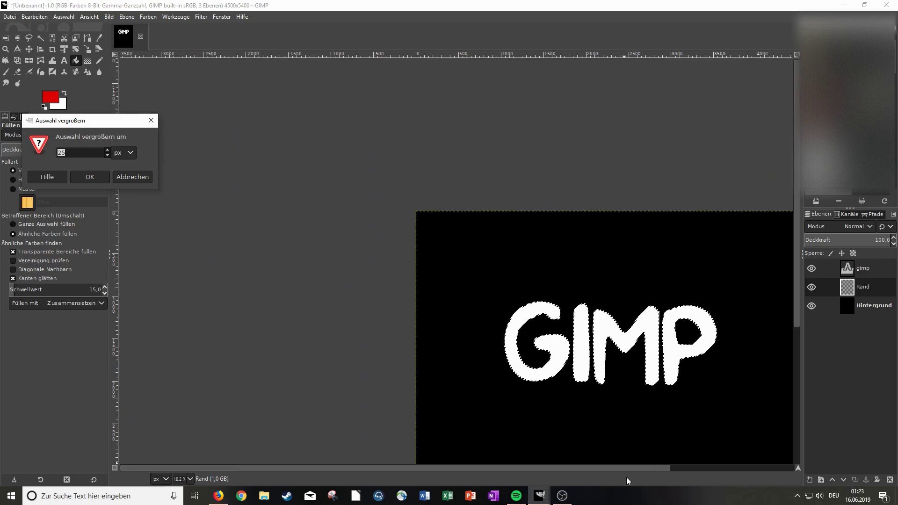
scroll(640, 464, right, 3)
scroll(594, 369, down, 3)
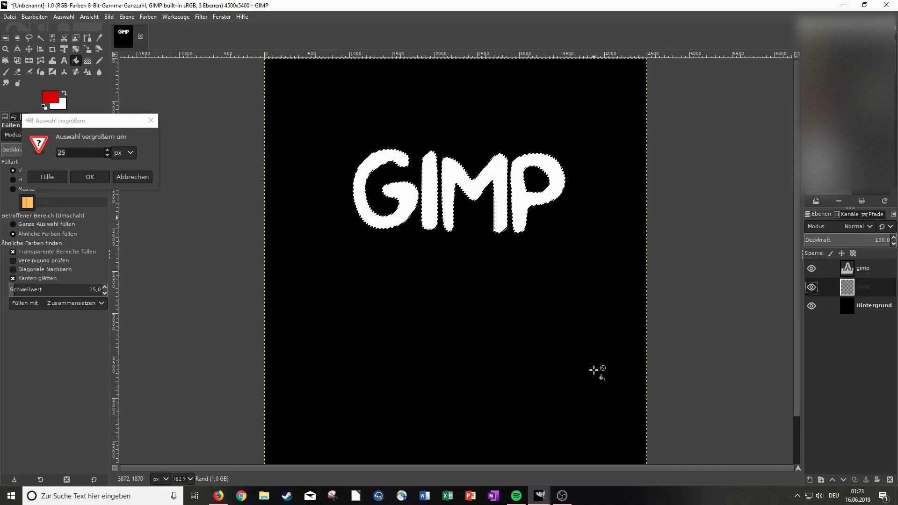
ctrl+scroll(526, 236, up, 1)
ctrl+scroll(441, 216, up, 1)
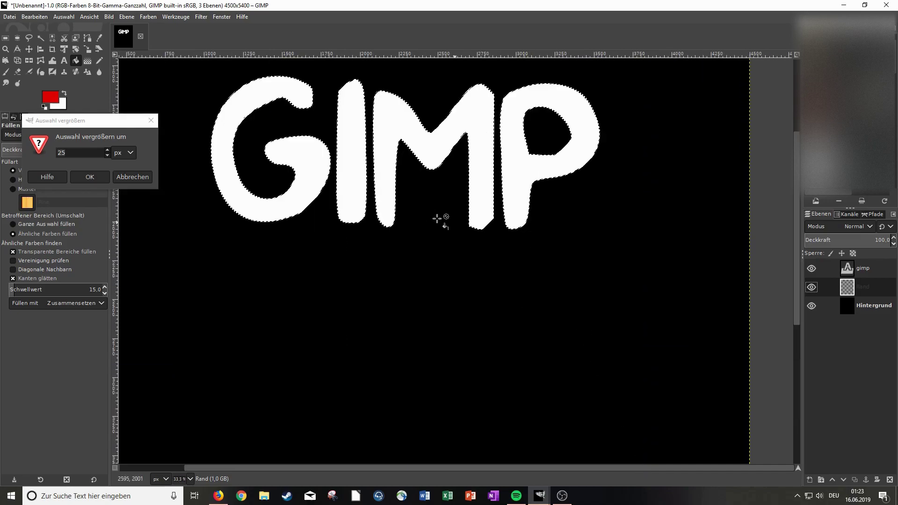
click(101, 177)
scroll(196, 143, up, 3)
ctrl+scroll(271, 275, up, 1)
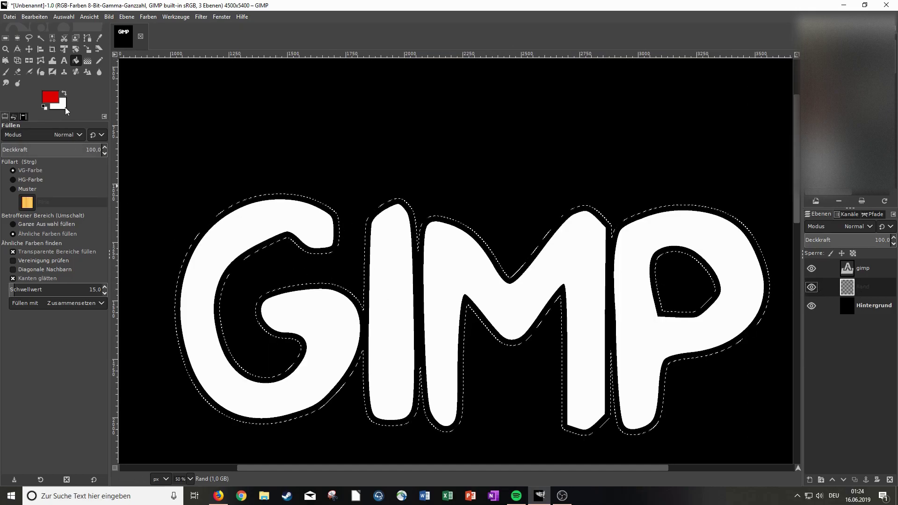
Bucket-fill the grown selection with red on the Rand layer.
click(249, 207)
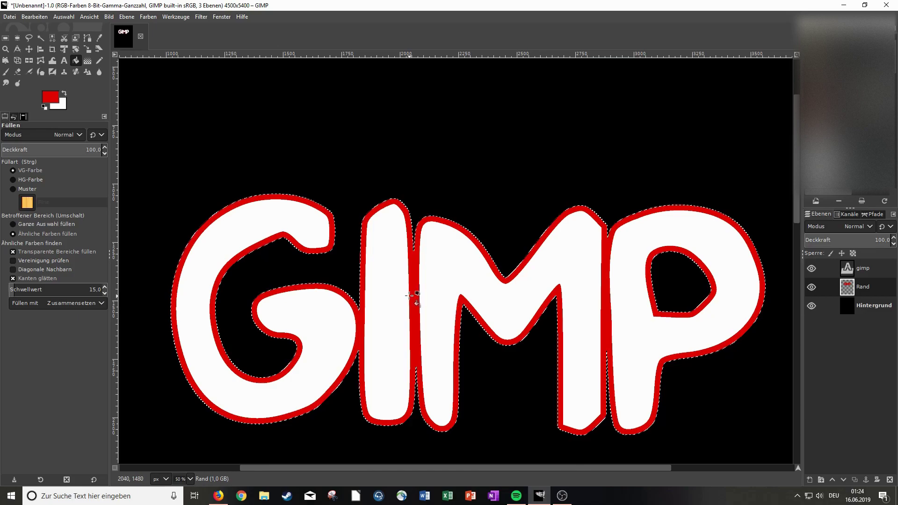
click(87, 62)
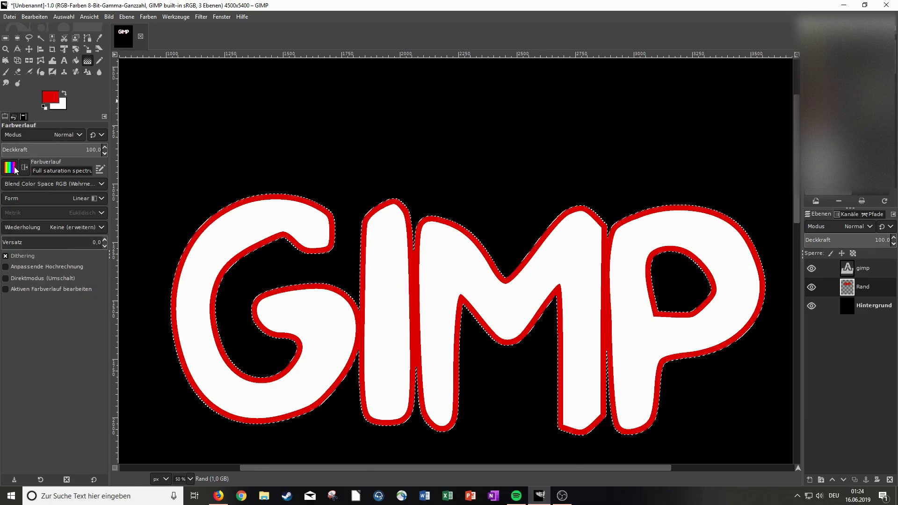
Apply a Full saturation spectrum gradient diagonally across the letters' outline.
mouse_move(157, 180)
mouse_down()
mouse_move(353, 271)
mouse_move(762, 402)
mouse_up()
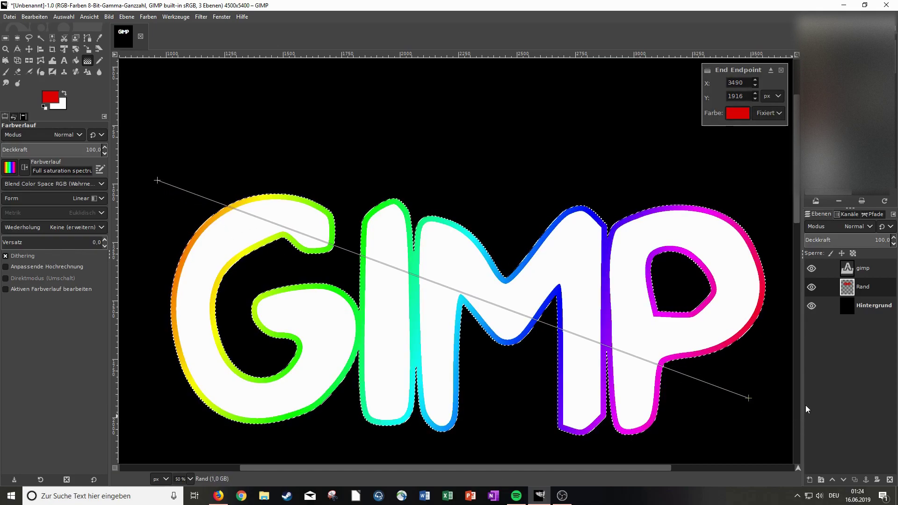
key(Return)
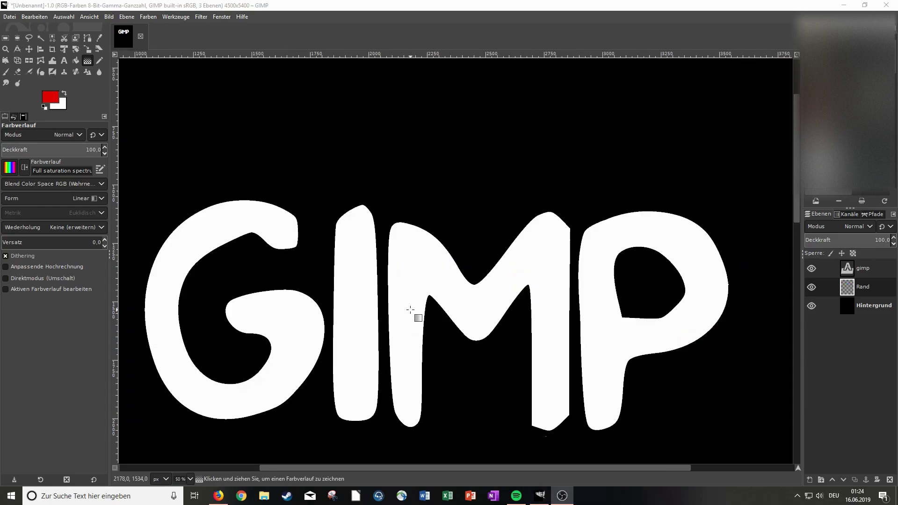
Select the letter shapes from the gimp layer's alpha channel, then make Rand the active layer.
click(866, 269)
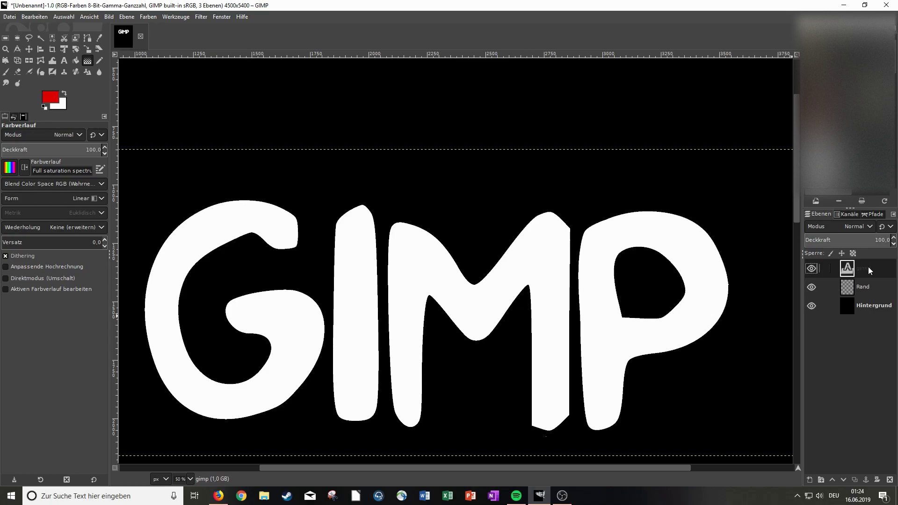
right_click(868, 270)
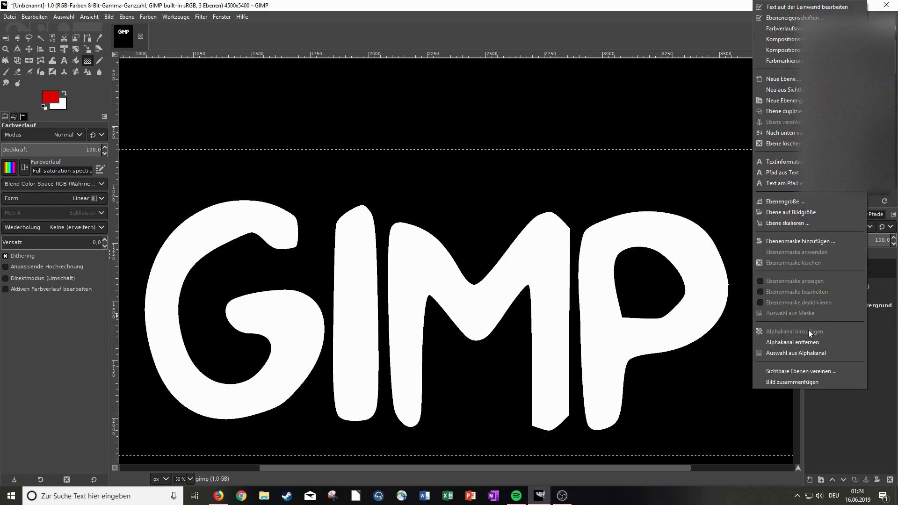
click(797, 354)
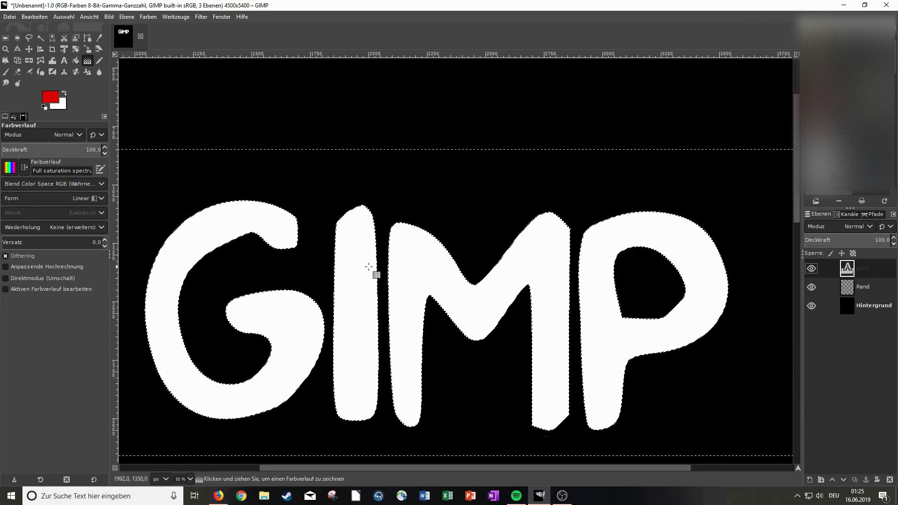
click(854, 288)
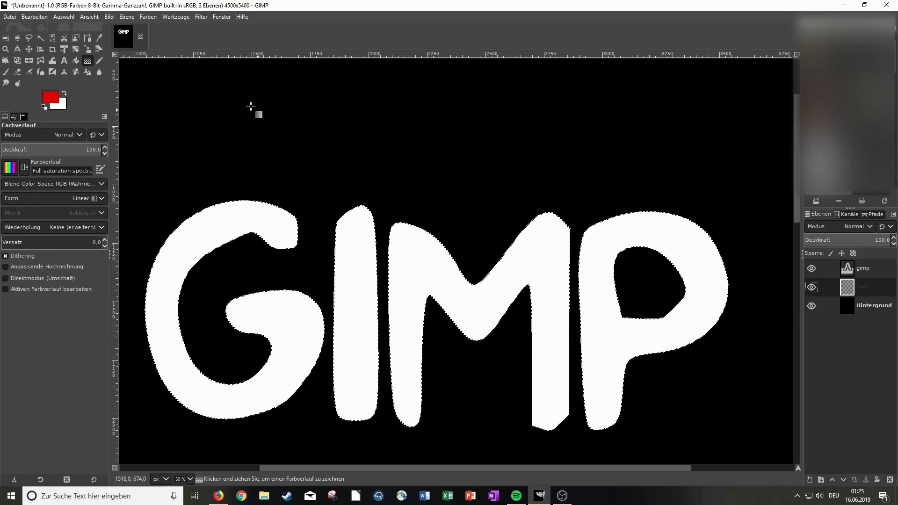
click(66, 17)
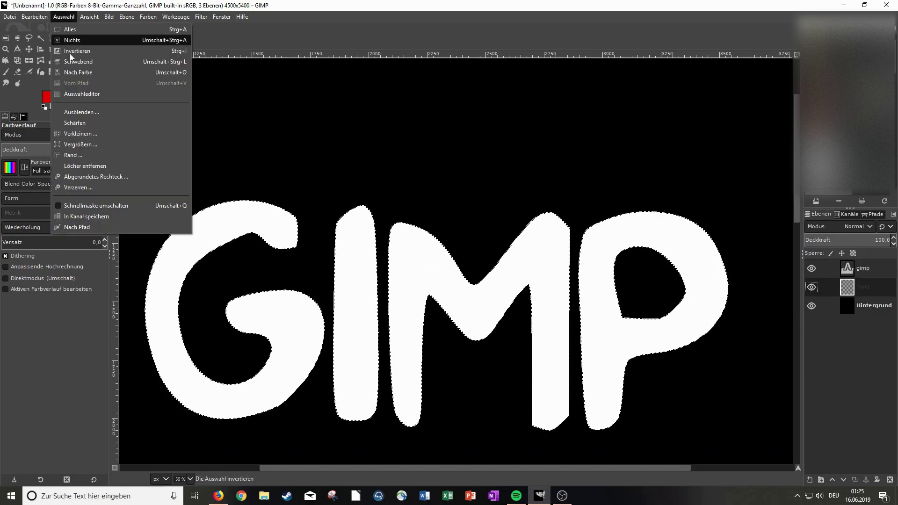
Grow the letter selection by a further 25 px.
click(87, 145)
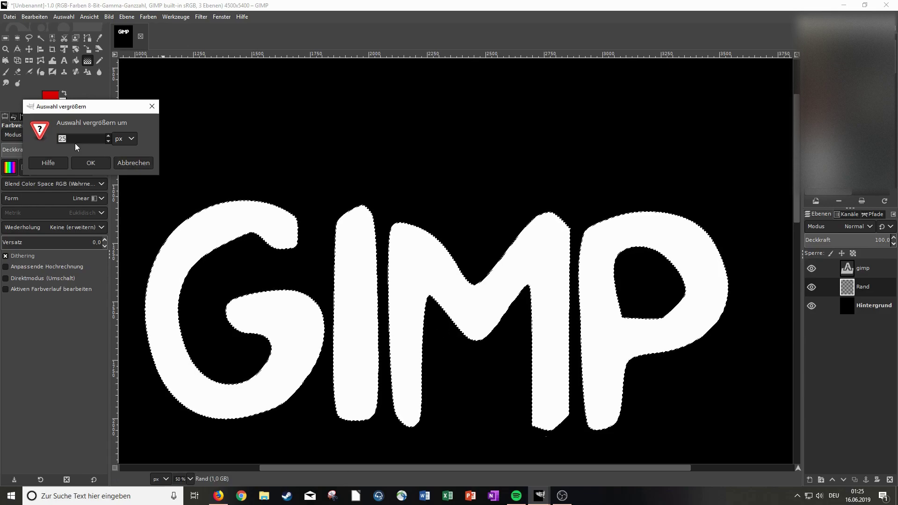
click(102, 162)
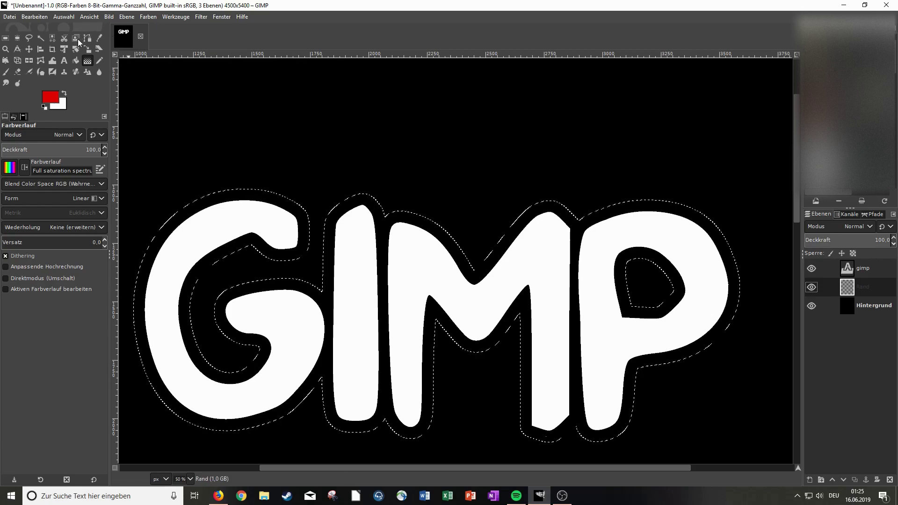
Bucket-fill the grown selection red on Rand, then add a new layer named randfarbe.
click(76, 61)
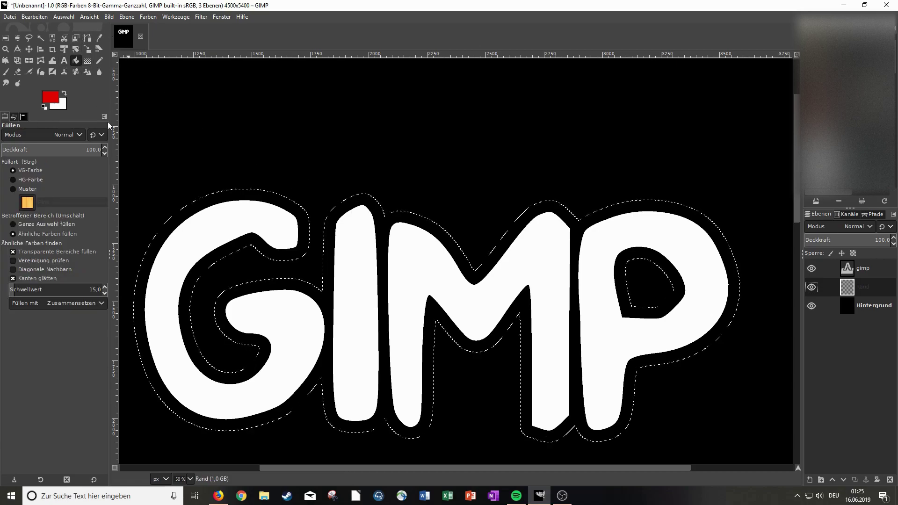
click(233, 193)
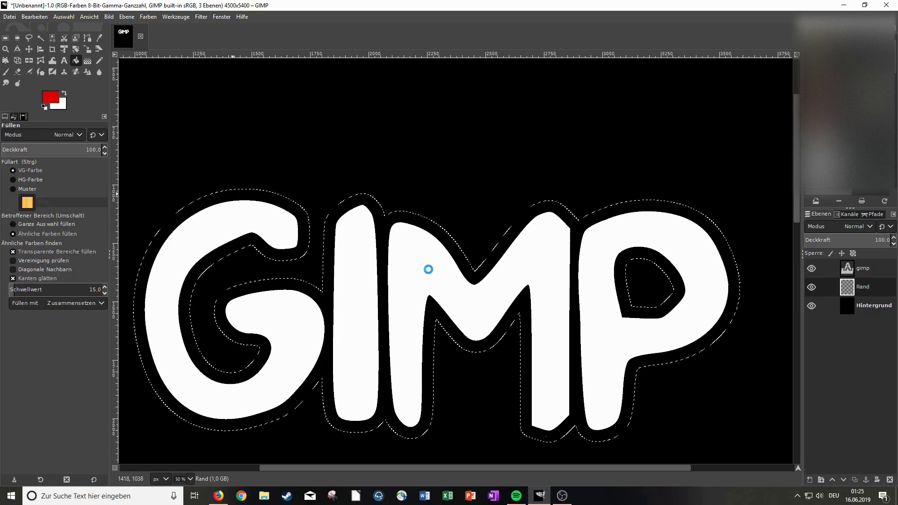
click(809, 480)
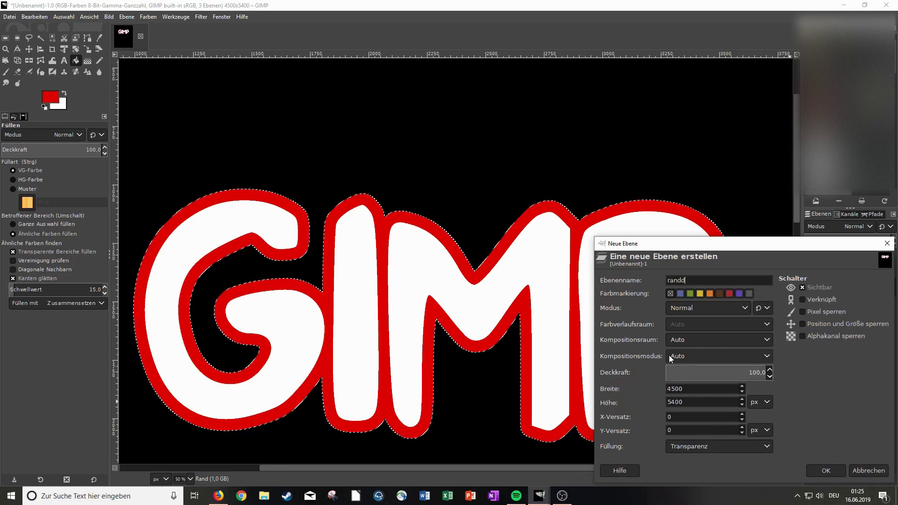
text(farbe)
key(Return)
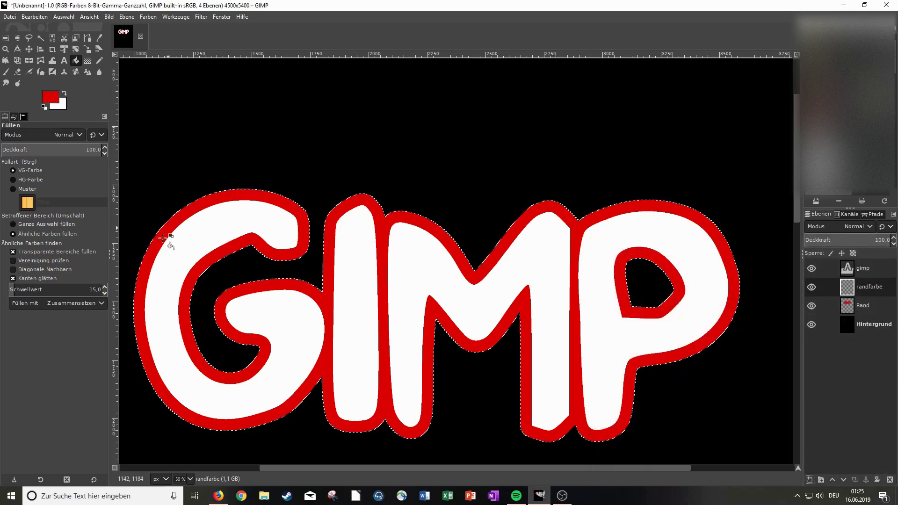
Grow the selection by a further 20 px.
click(59, 17)
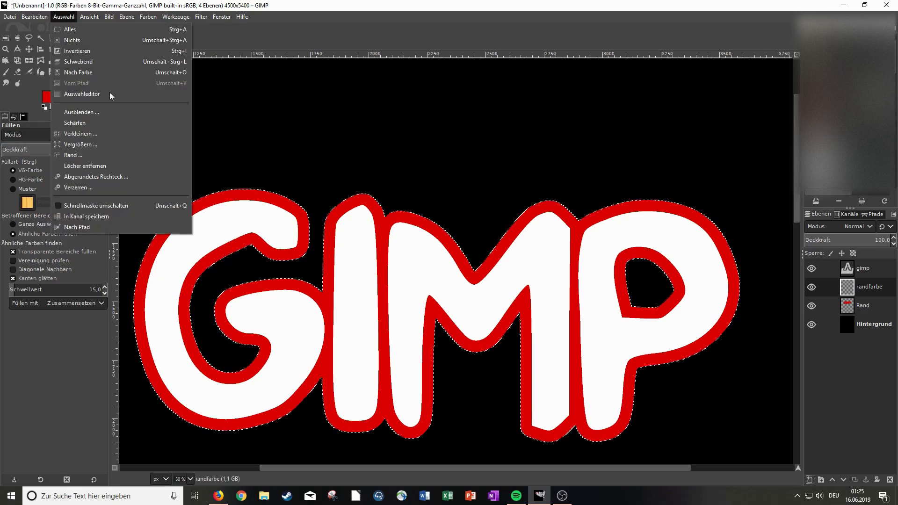
click(102, 144)
text(20)
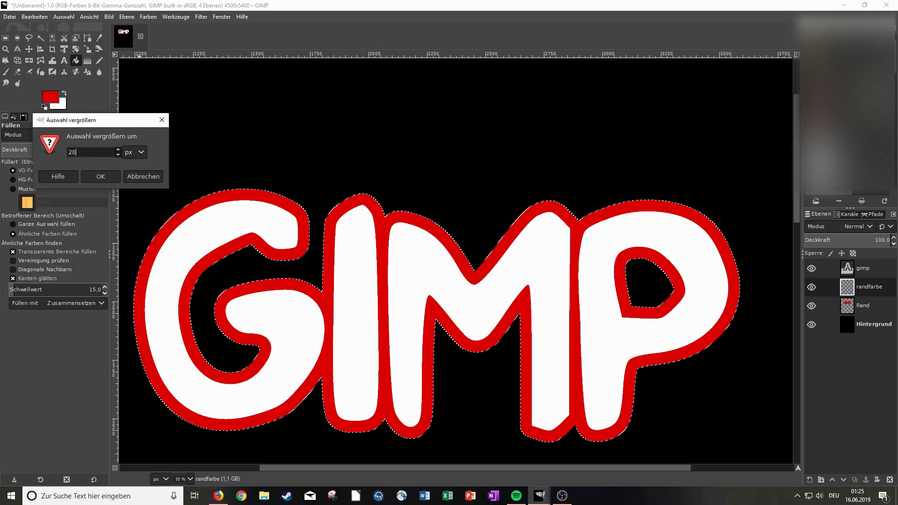
click(100, 176)
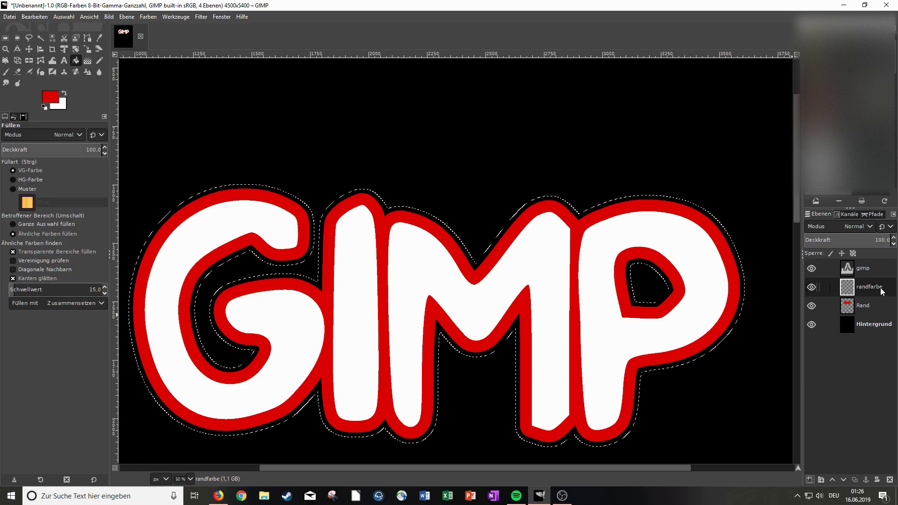
Move Rand above randfarbe and fill the wider selection white on randfarbe.
drag(829, 309, 844, 285)
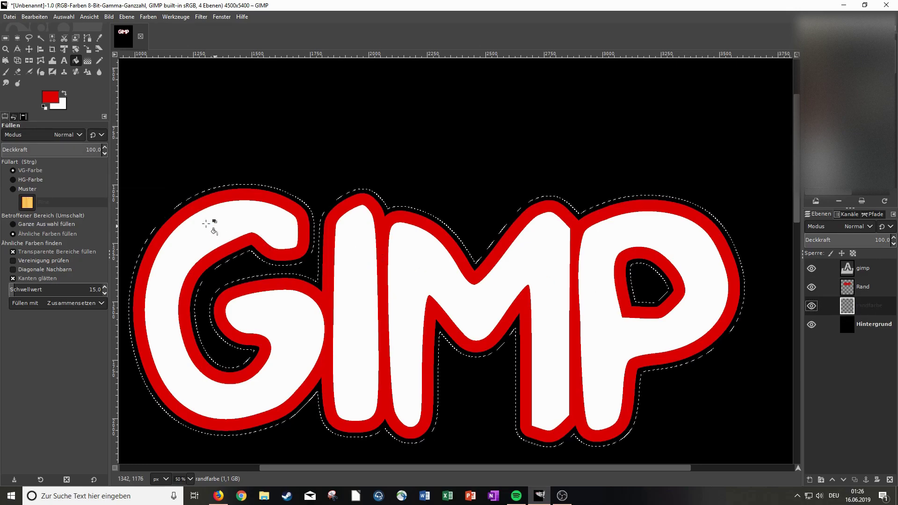
ctrl+scroll(194, 224, up, 1)
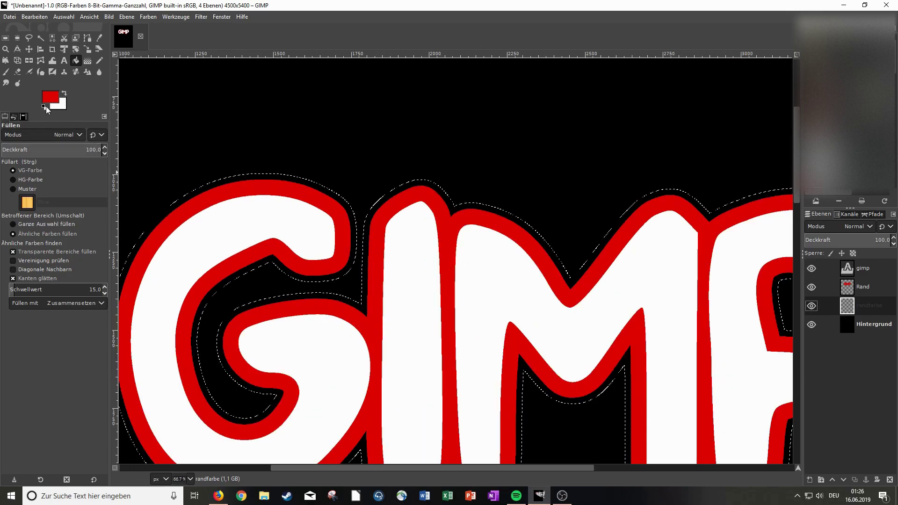
click(44, 106)
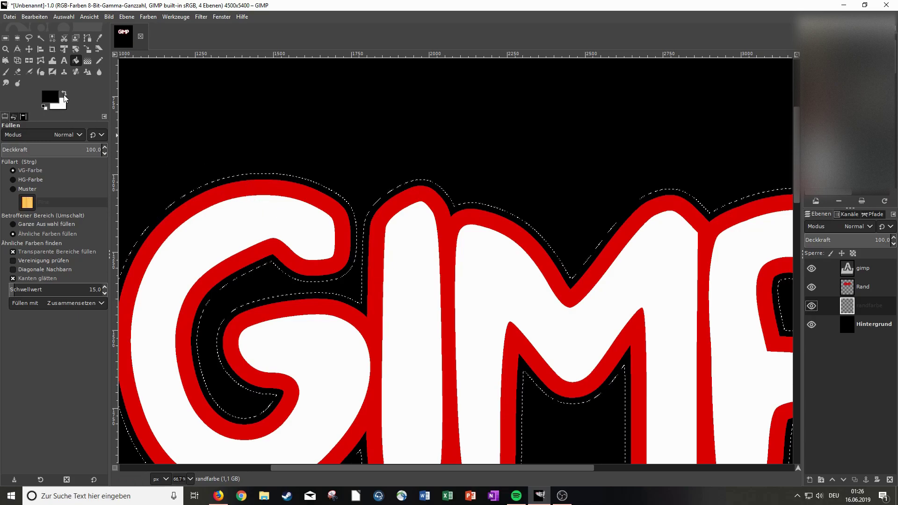
click(64, 93)
click(236, 182)
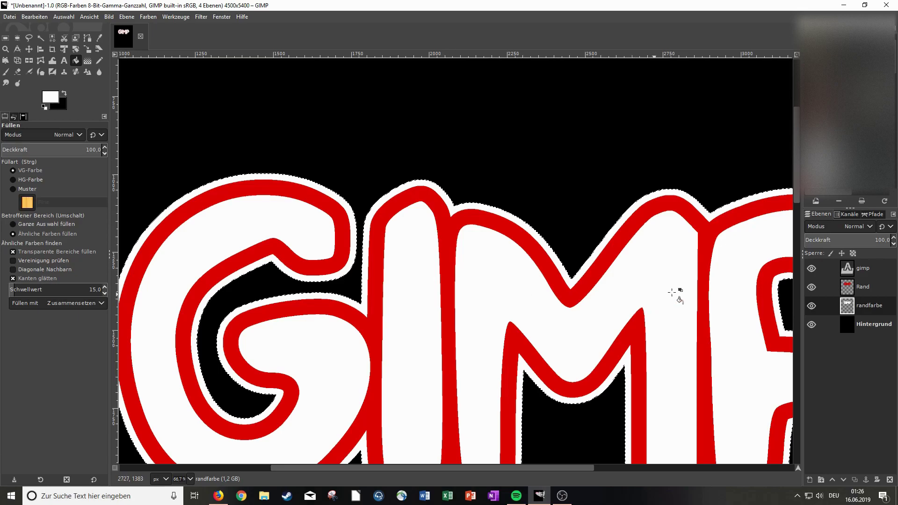
Select the red outline's shape with Alpha to Selection on Rand.
click(865, 287)
right_click(865, 287)
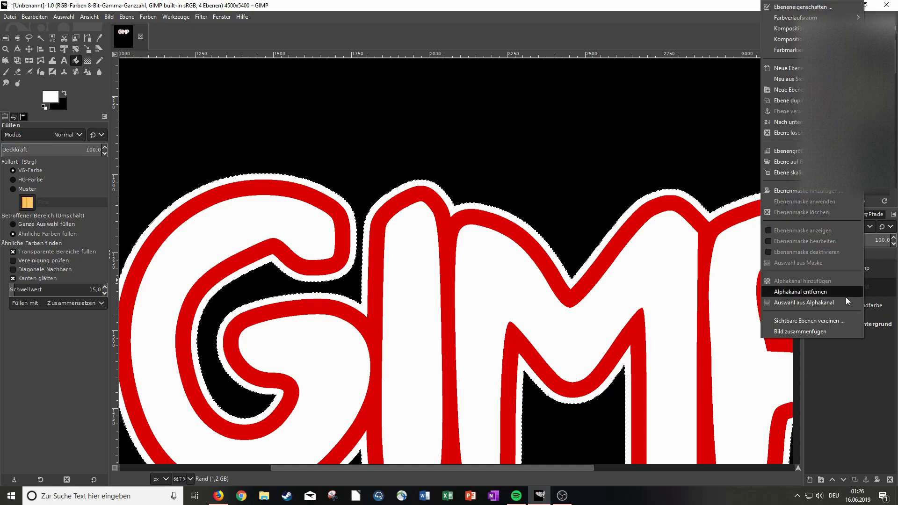
click(830, 303)
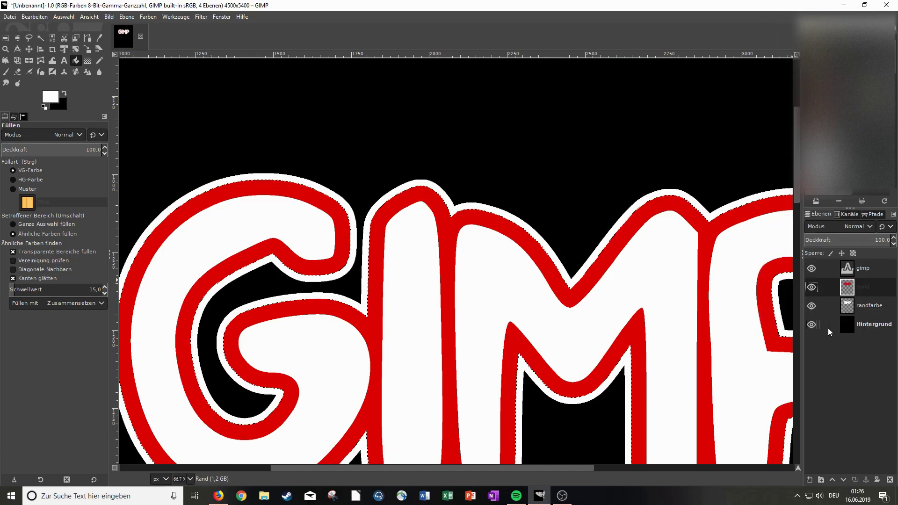
Cut the red outline's shape out of the randfarbe layer.
scroll(431, 197, up, 3)
scroll(417, 170, up, 3)
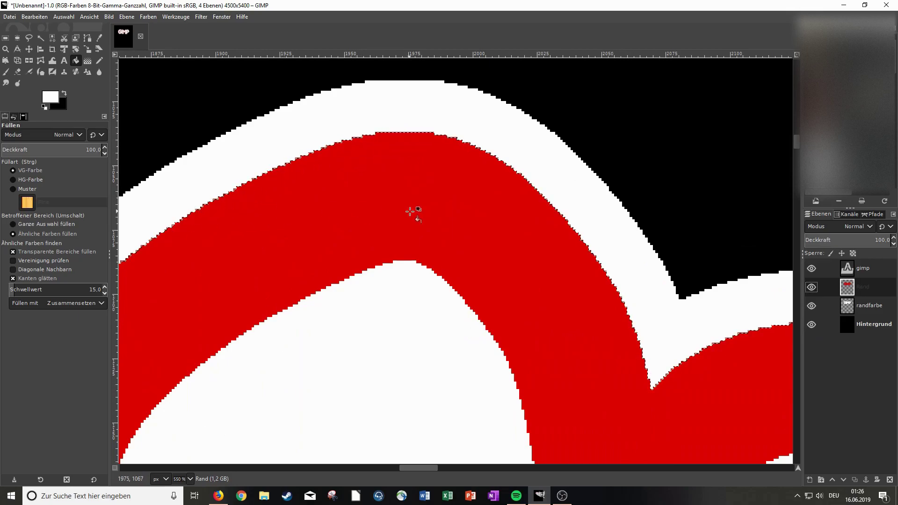
click(868, 306)
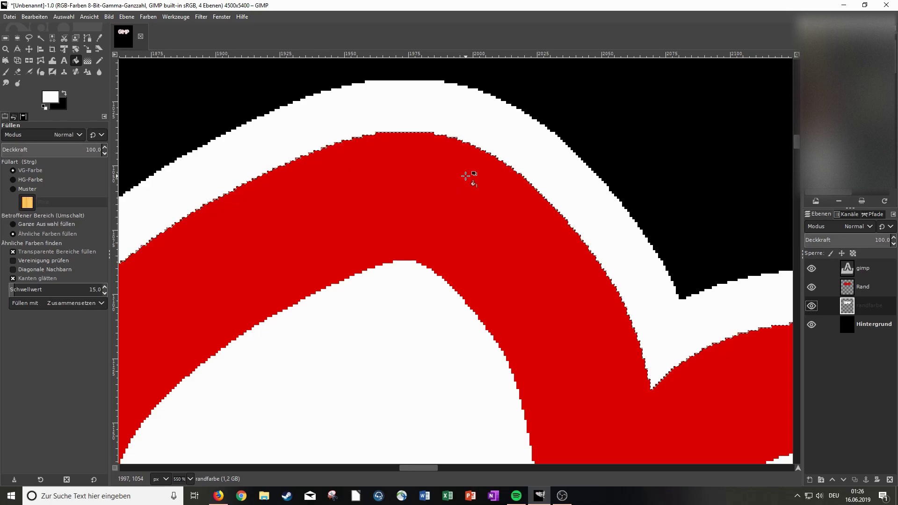
key(ctrl+x)
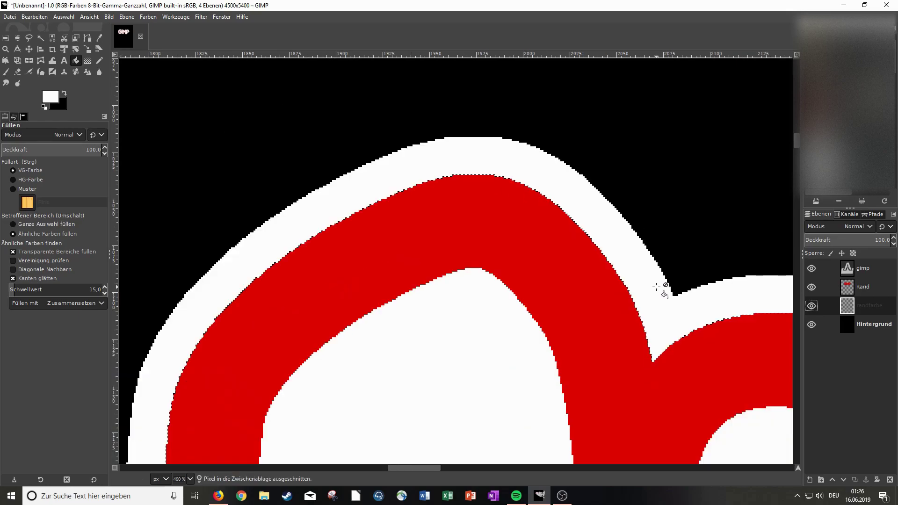
Hide the Rand layer, revealing a black gap inside the white outer border.
scroll(661, 286, down, 1)
scroll(725, 307, down, 1)
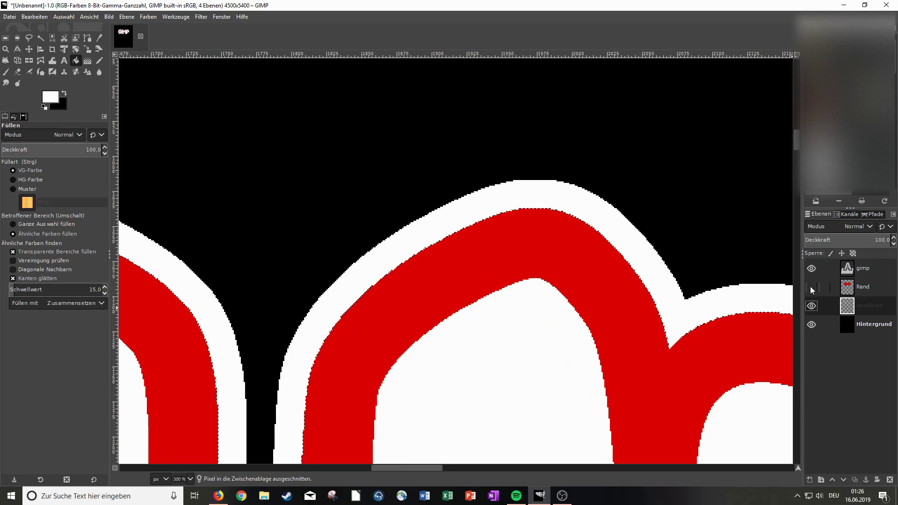
click(811, 288)
scroll(647, 422, down, 5)
scroll(647, 423, down, 1)
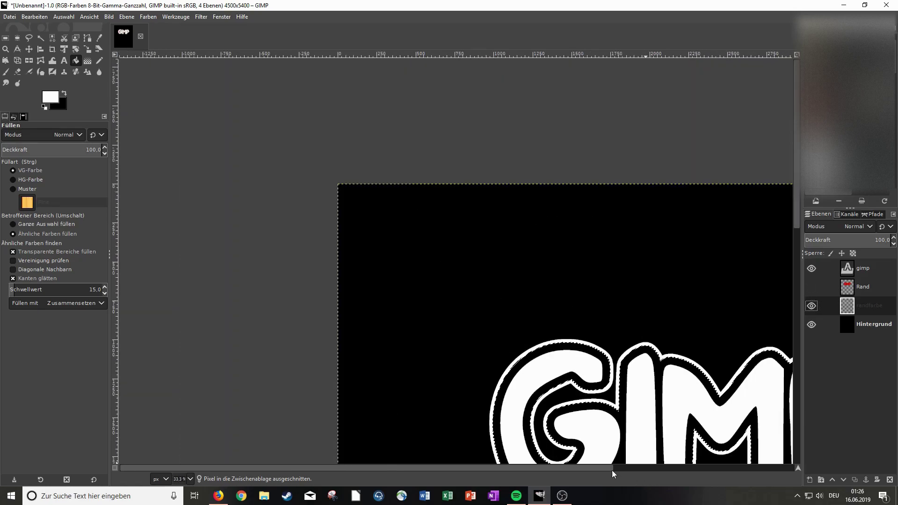
scroll(621, 467, right, 5)
scroll(655, 393, down, 5)
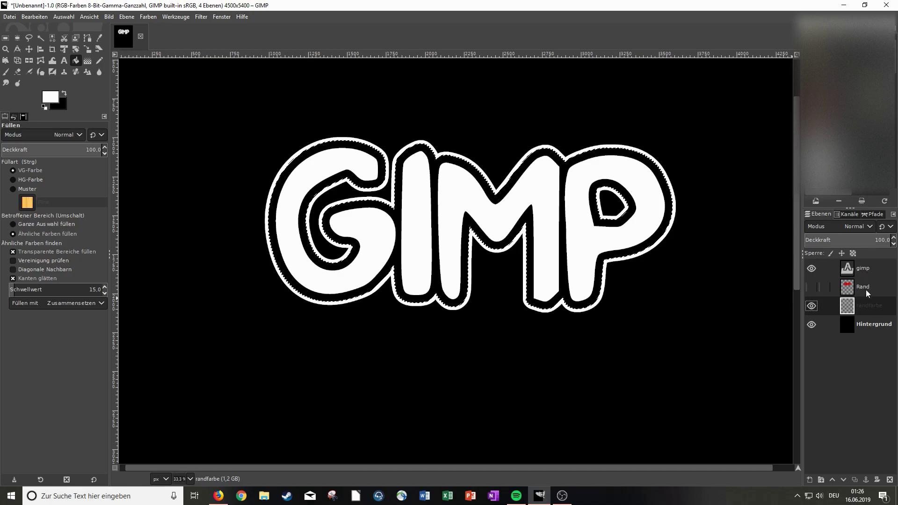
Fill randfarbe's outline with a diagonal Full saturation spectrum gradient across the lettering.
right_click(866, 307)
click(815, 302)
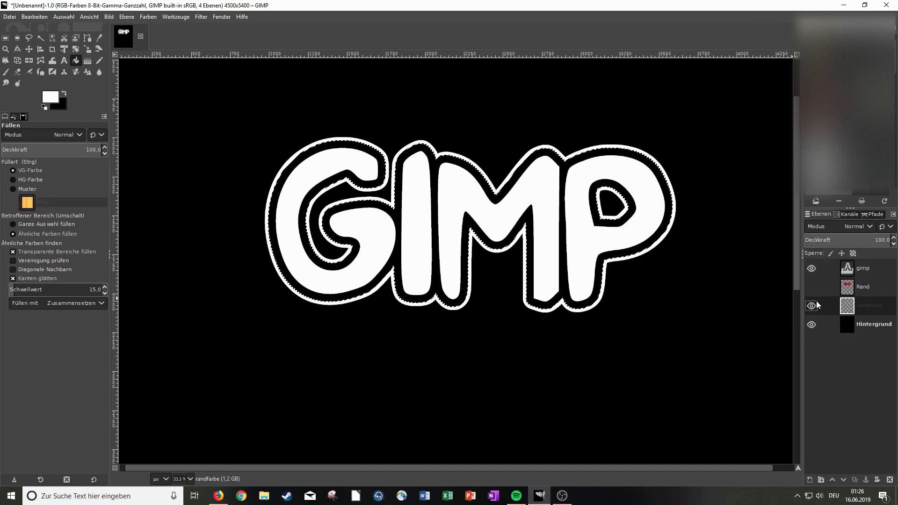
click(88, 61)
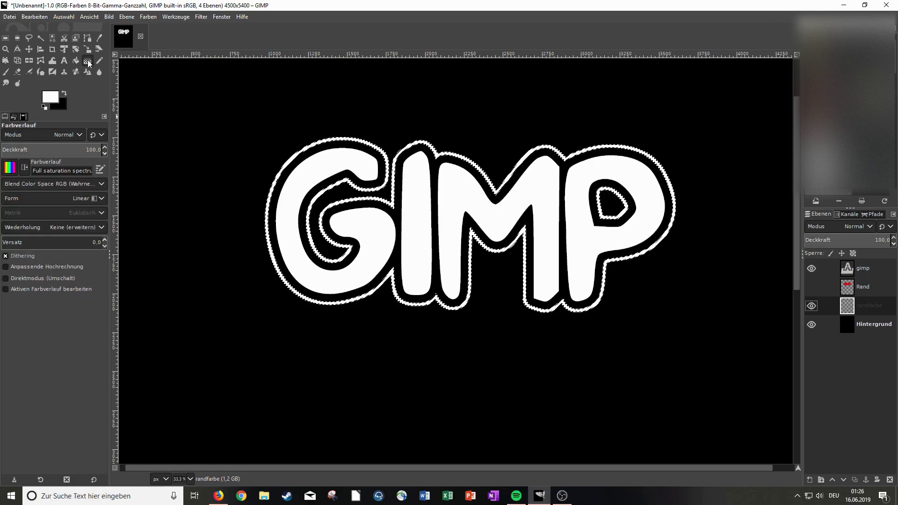
drag(231, 132, 701, 266)
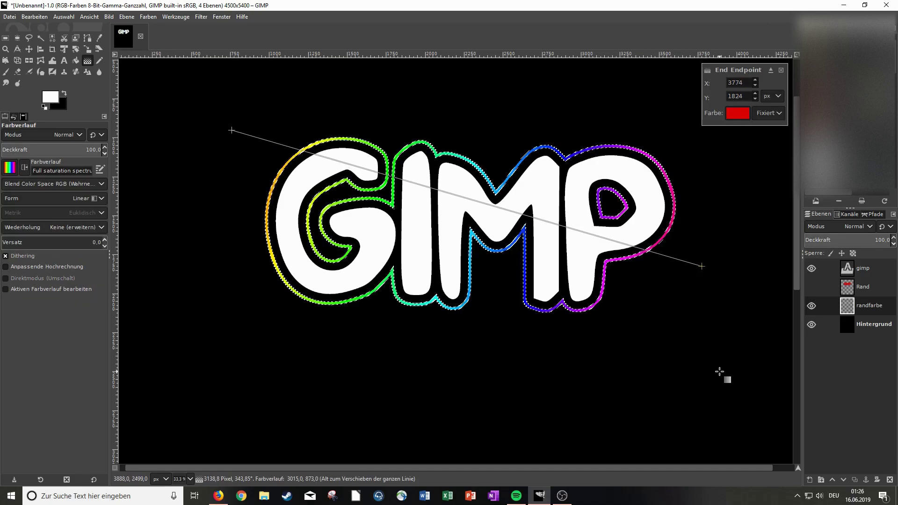
key(Return)
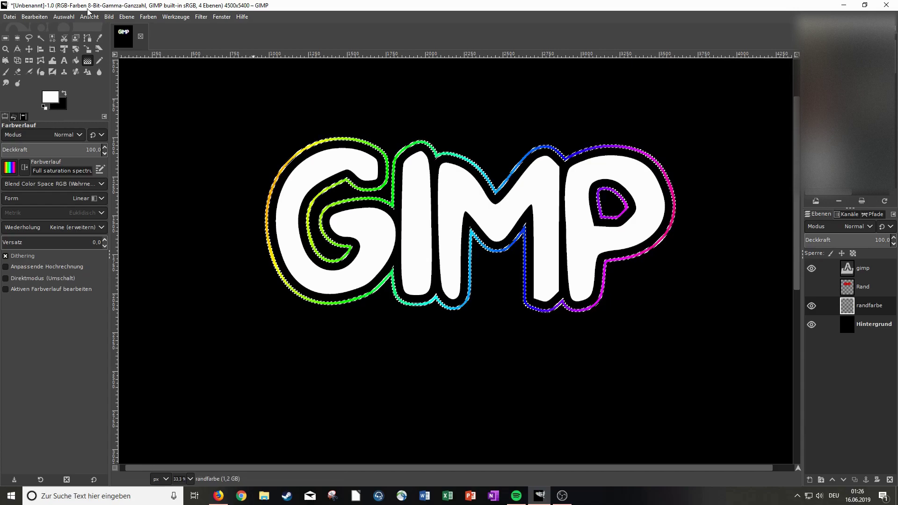
click(70, 17)
Scroll around the canvas to view the finished rainbow-outlined lettering.
ctrl+scroll(683, 241, down, 2)
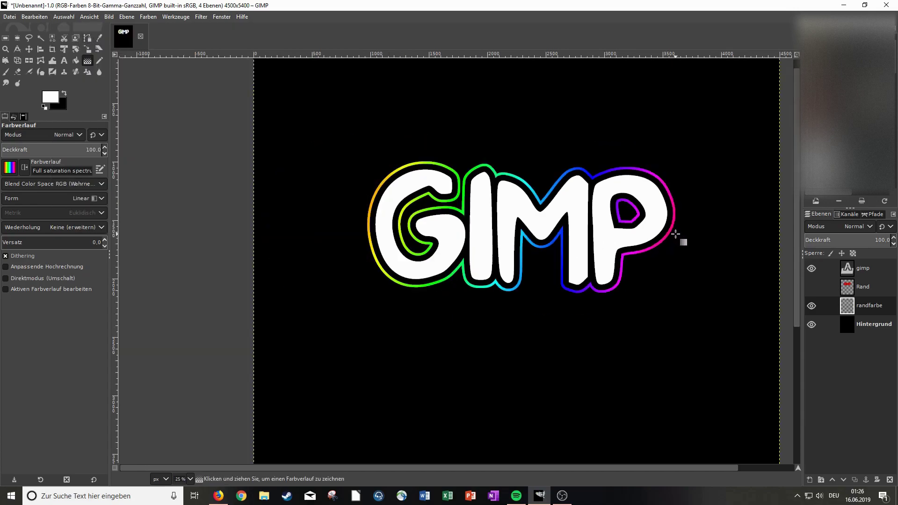
scroll(691, 334, right, 3)
scroll(685, 323, right, 2)
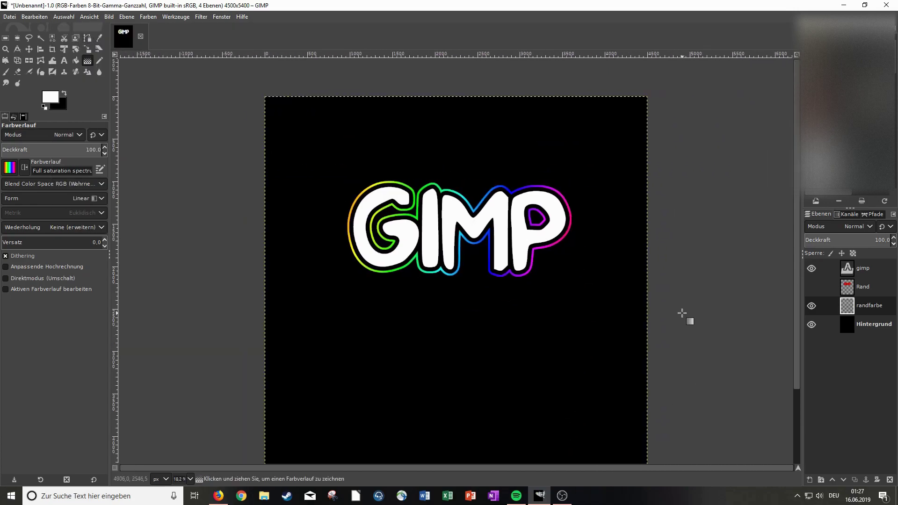